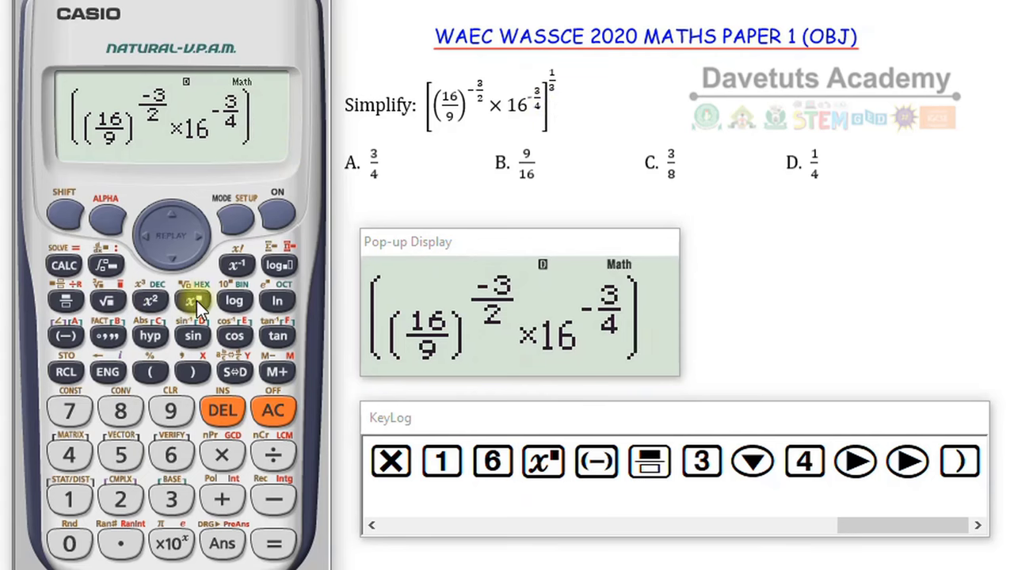
- Give the bracketed product an outer exponent of 1/3
click(67, 301)
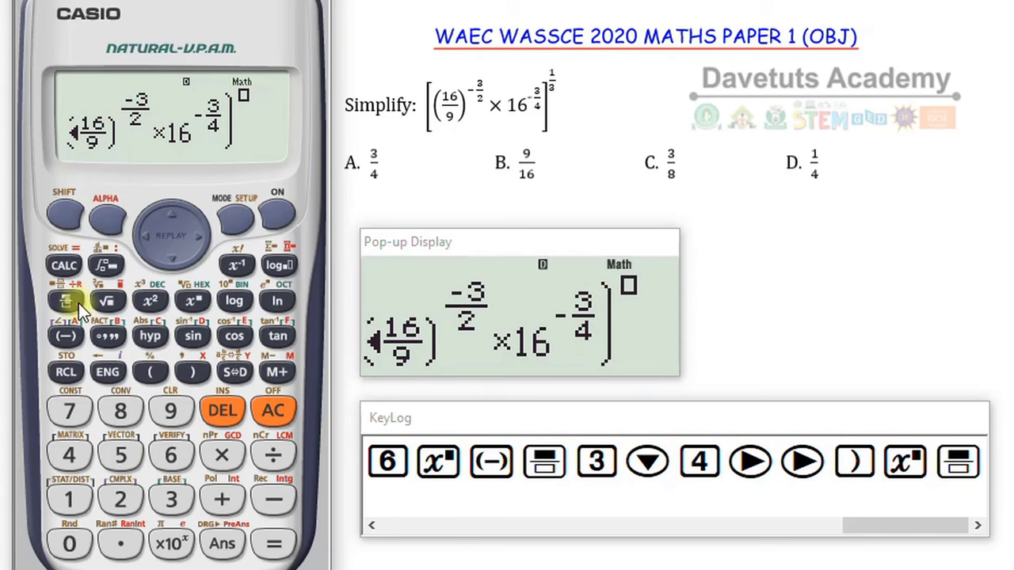
click(69, 498)
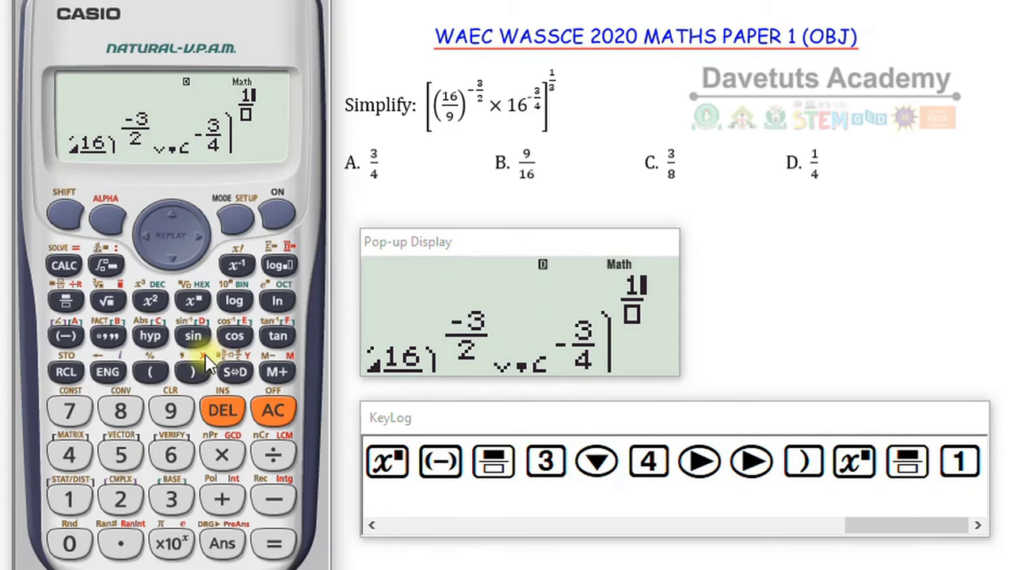
click(173, 260)
click(172, 499)
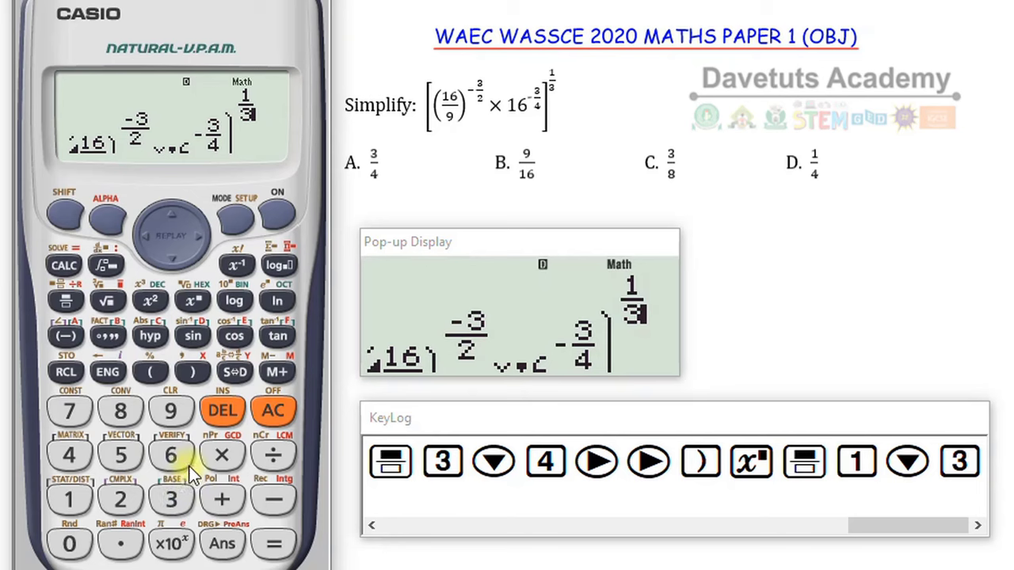
click(206, 239)
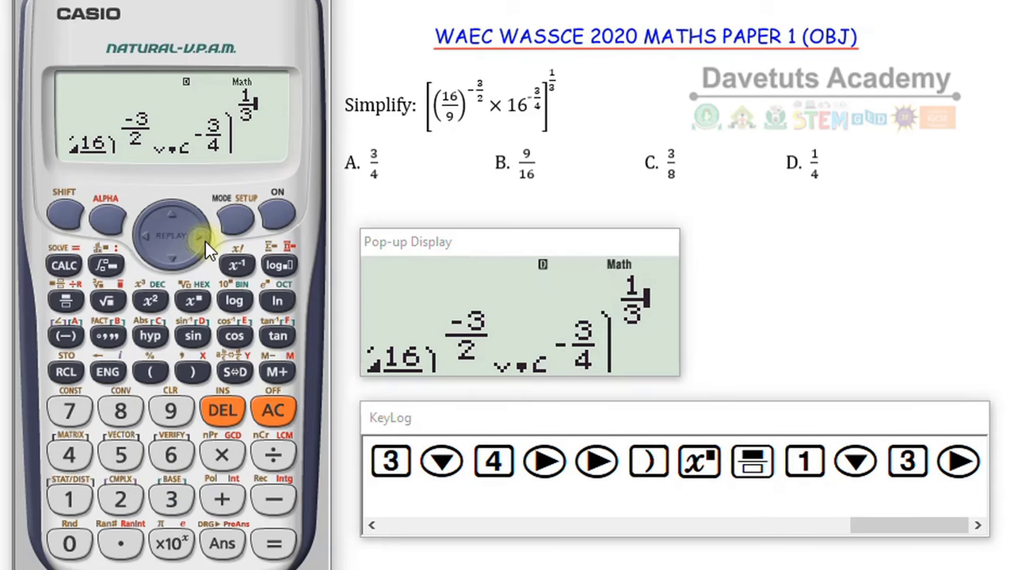
click(206, 238)
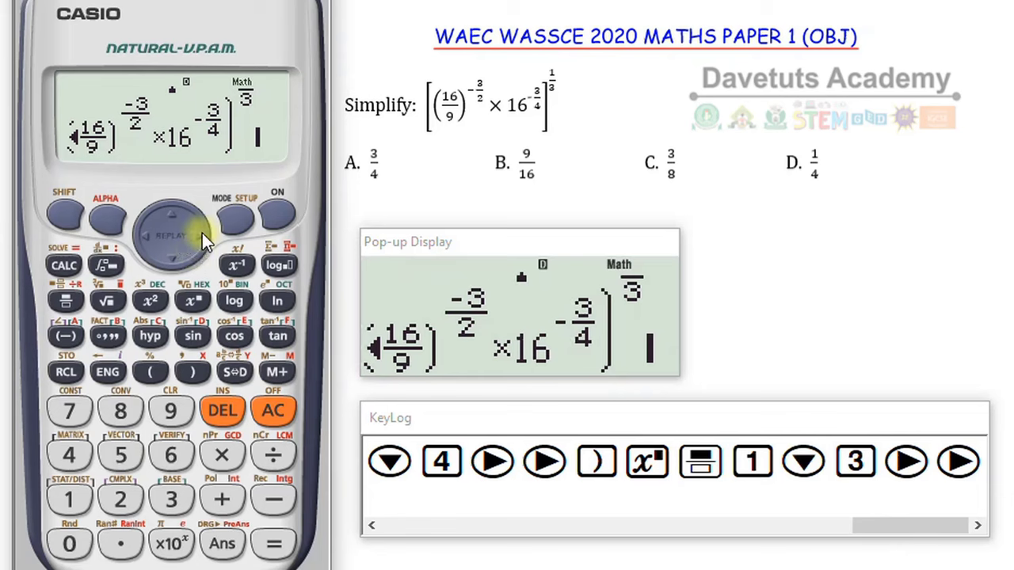
- Check the 16/9, −3/2 and −3/4 terms, then evaluate to 3/8
click(199, 236)
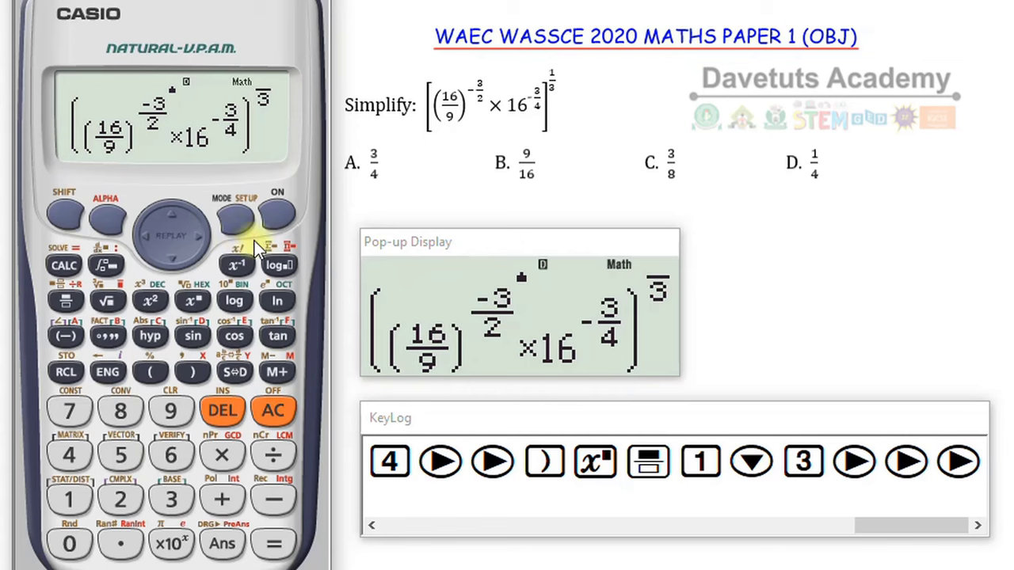
click(199, 237)
click(201, 239)
click(201, 238)
click(201, 238)
click(202, 238)
click(202, 239)
click(203, 239)
click(202, 239)
click(205, 239)
click(205, 240)
click(206, 240)
click(207, 239)
click(208, 239)
click(208, 240)
click(209, 239)
click(211, 241)
click(211, 240)
click(211, 241)
click(214, 240)
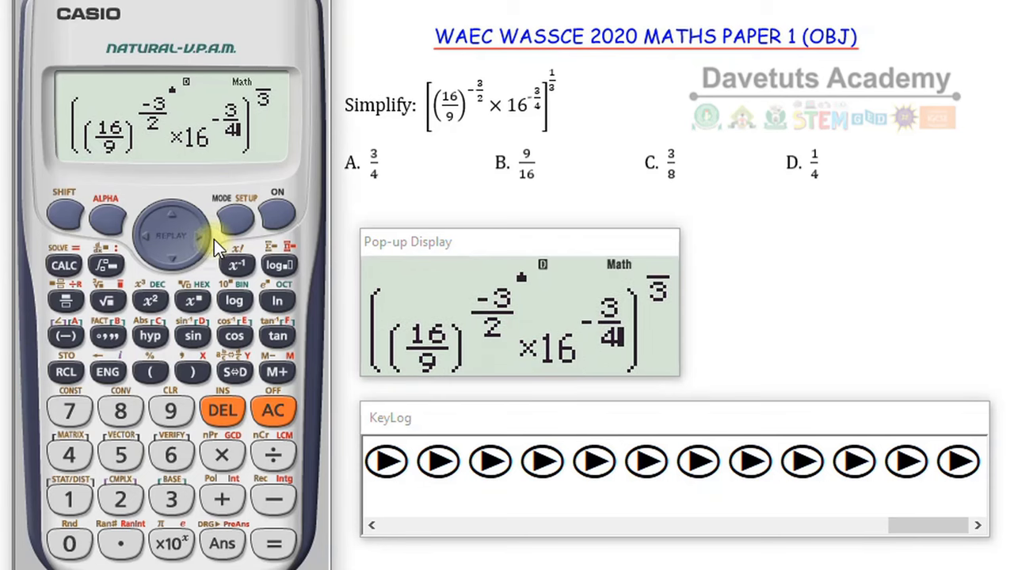
click(203, 237)
click(203, 236)
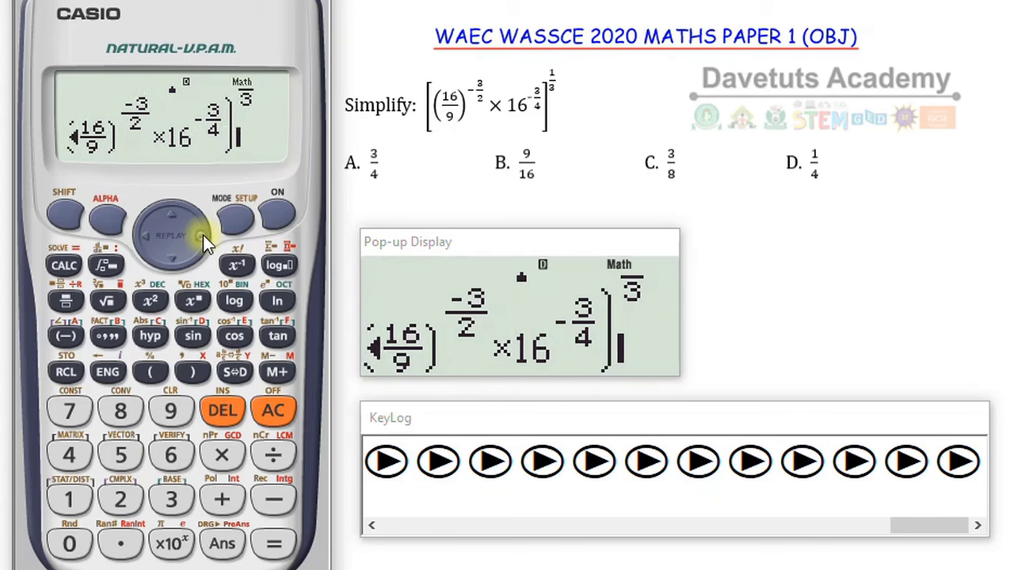
click(175, 219)
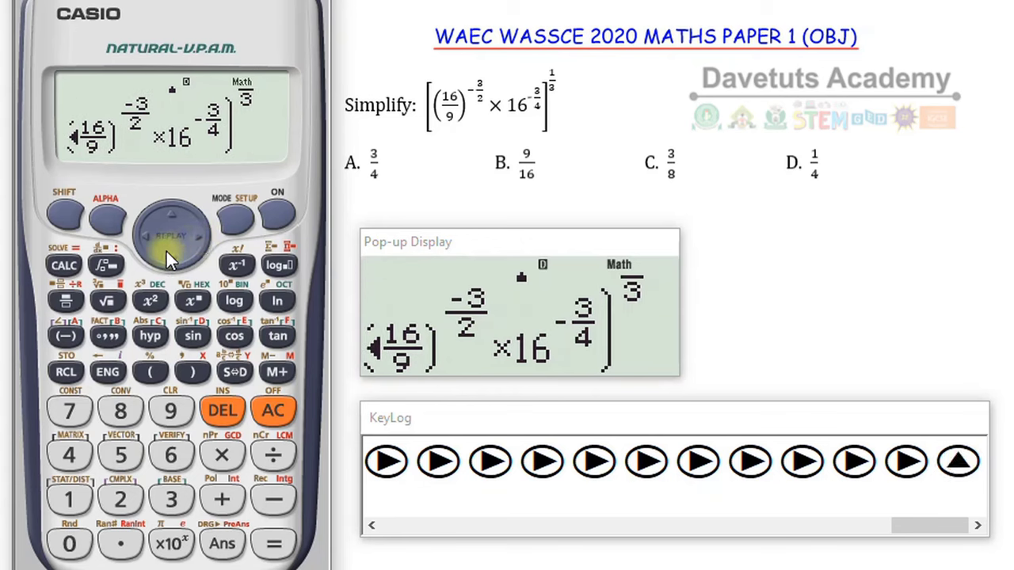
click(276, 544)
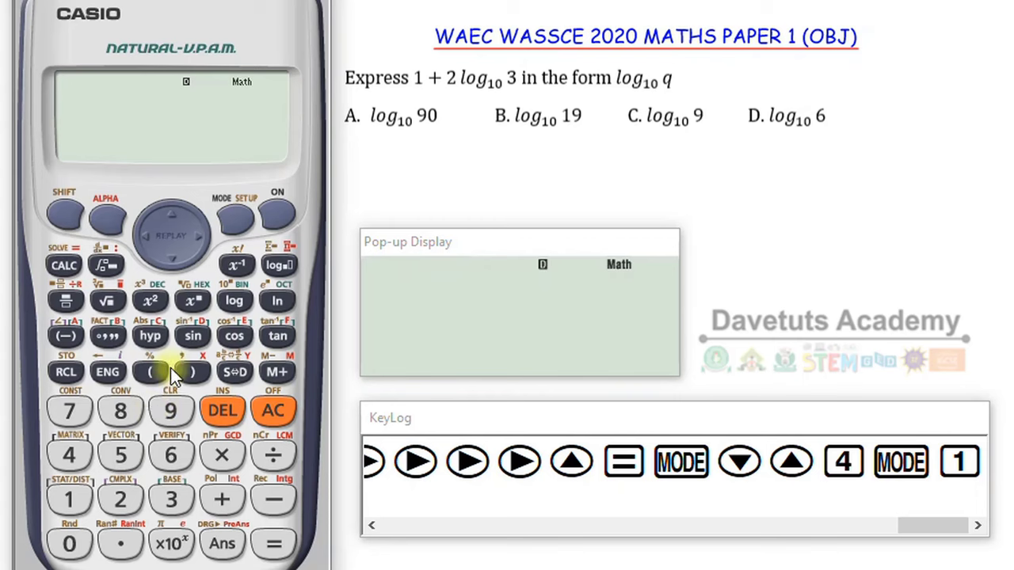
- Enter 1 + 2log₁₀(3) and evaluate it to 1.954242509
click(69, 499)
click(221, 495)
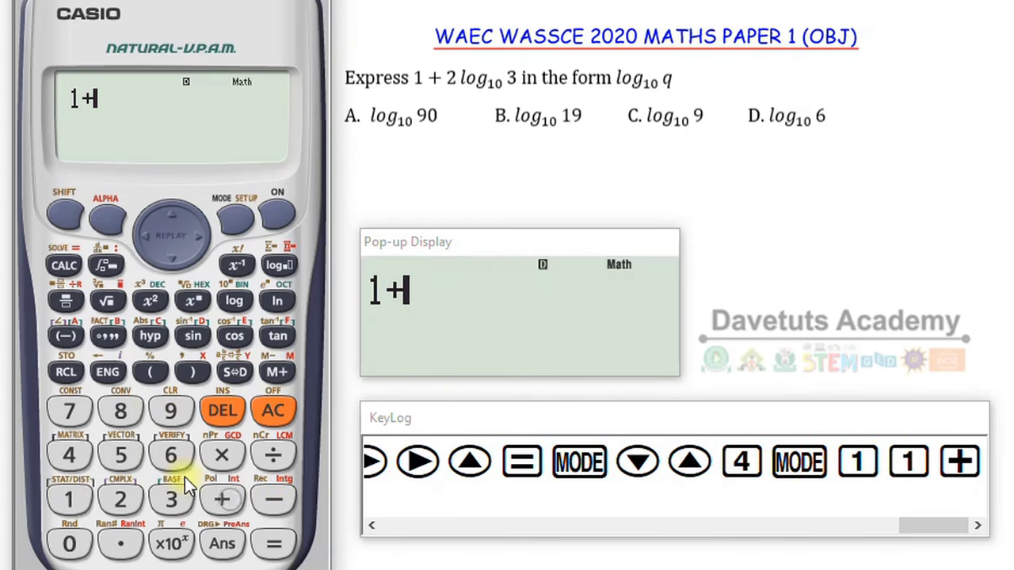
click(120, 498)
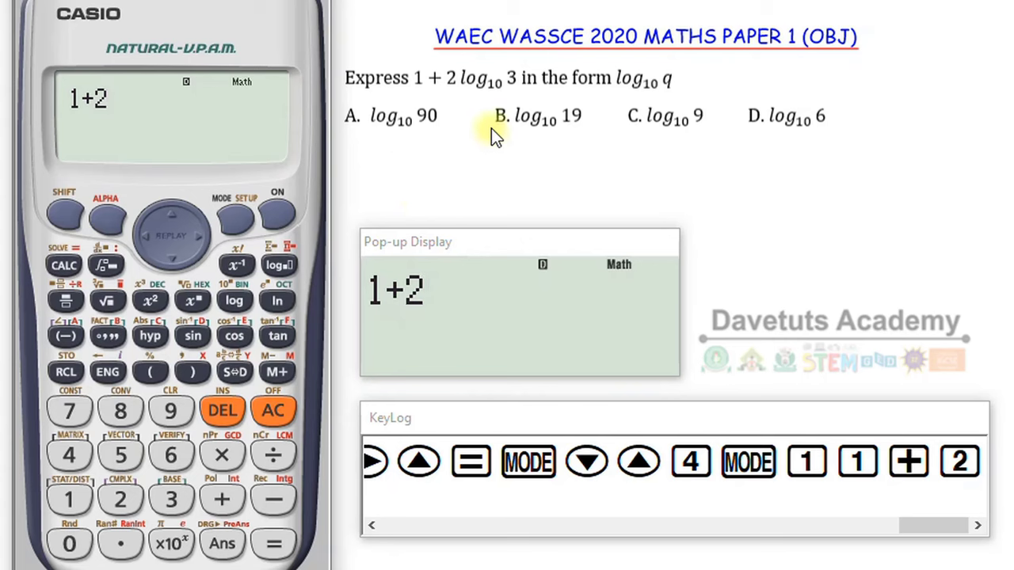
click(273, 268)
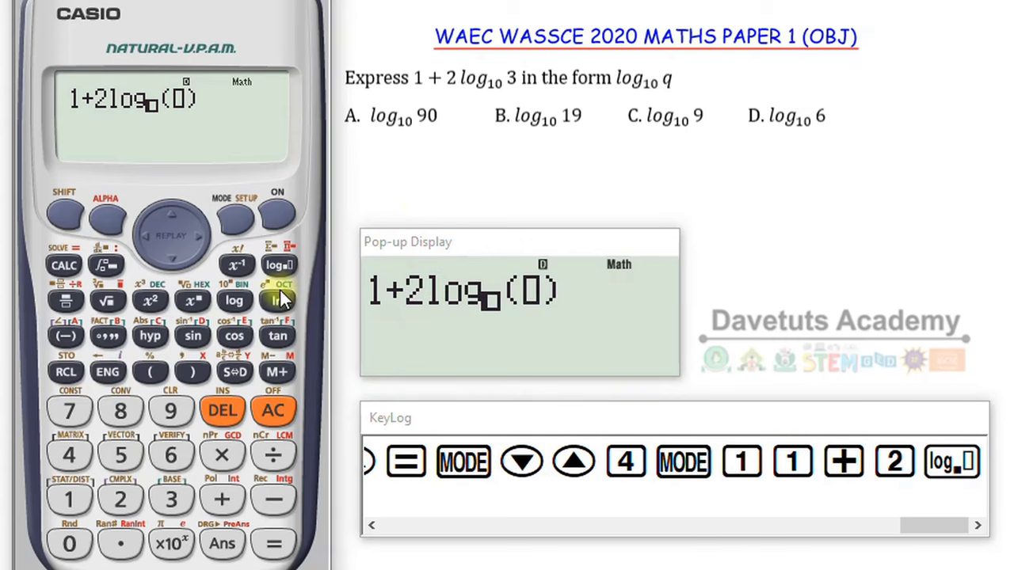
click(69, 499)
click(69, 544)
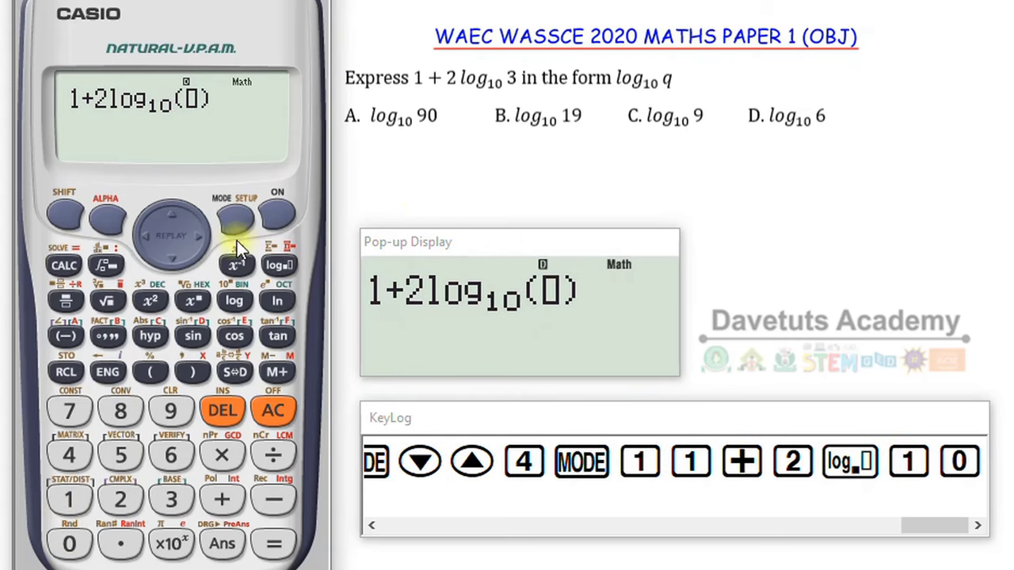
click(199, 236)
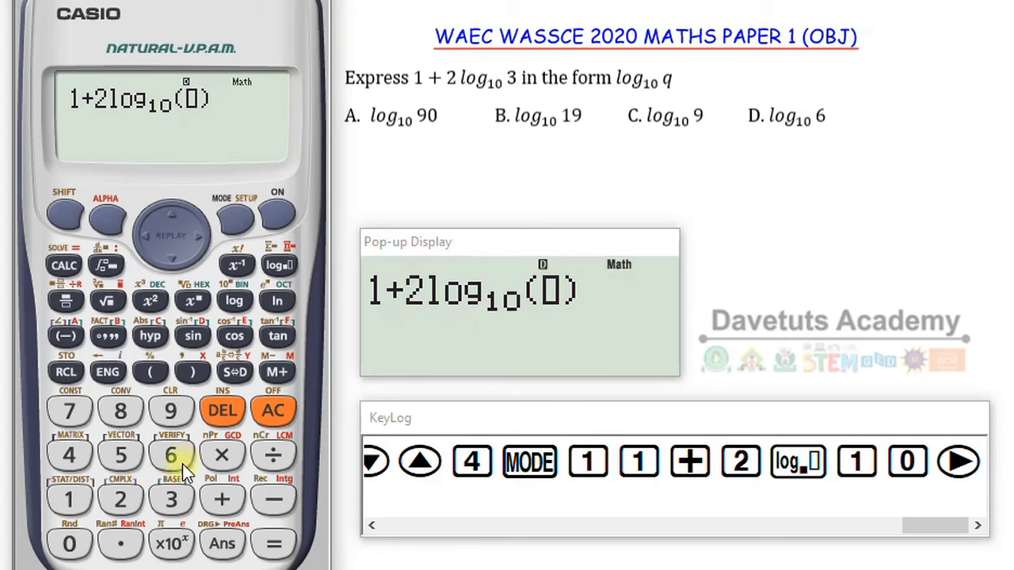
click(173, 499)
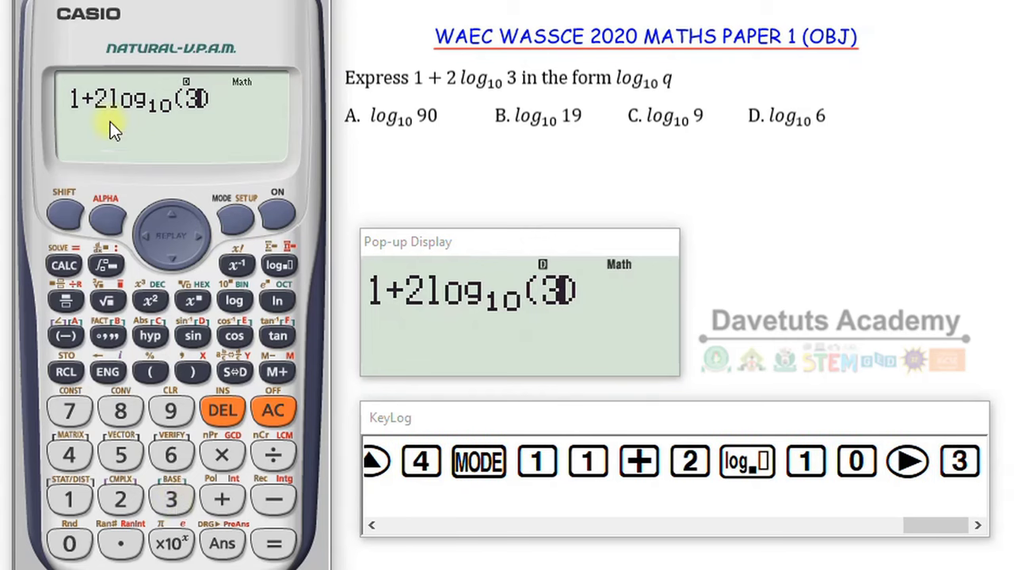
click(208, 235)
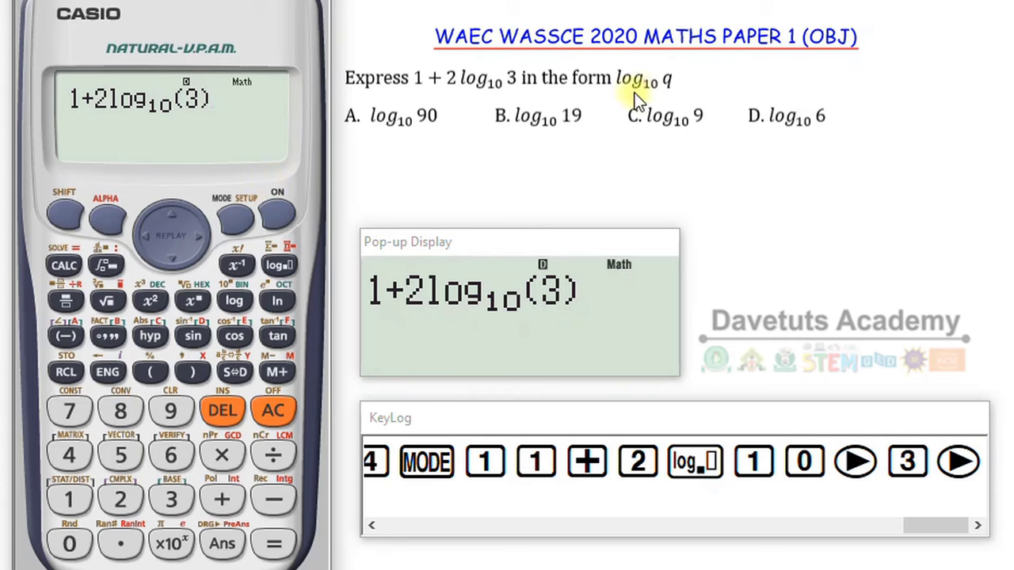
click(274, 545)
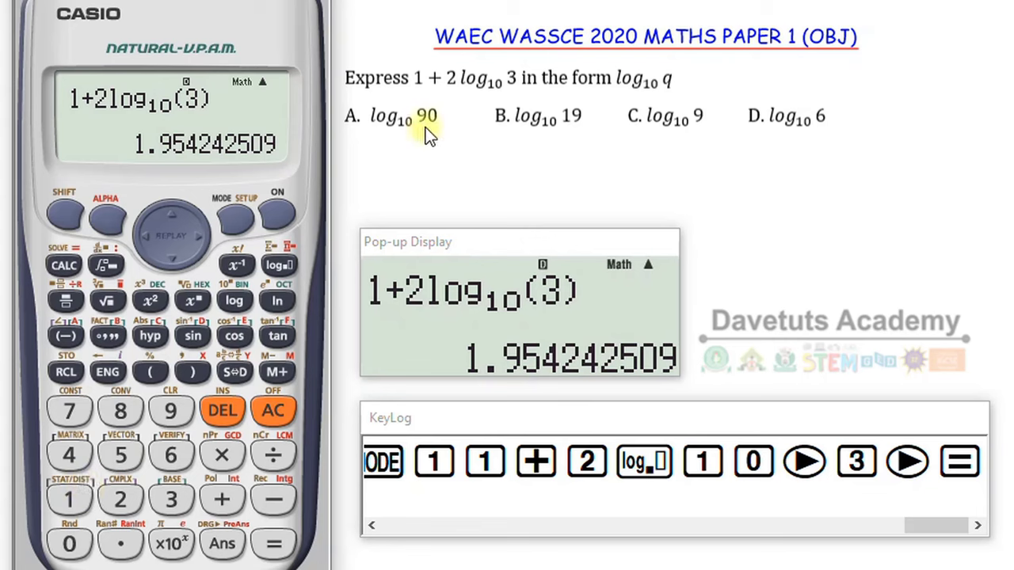
- Evaluate log₁₀(90) and compare it with the earlier 1+2log₁₀(3) result
click(278, 269)
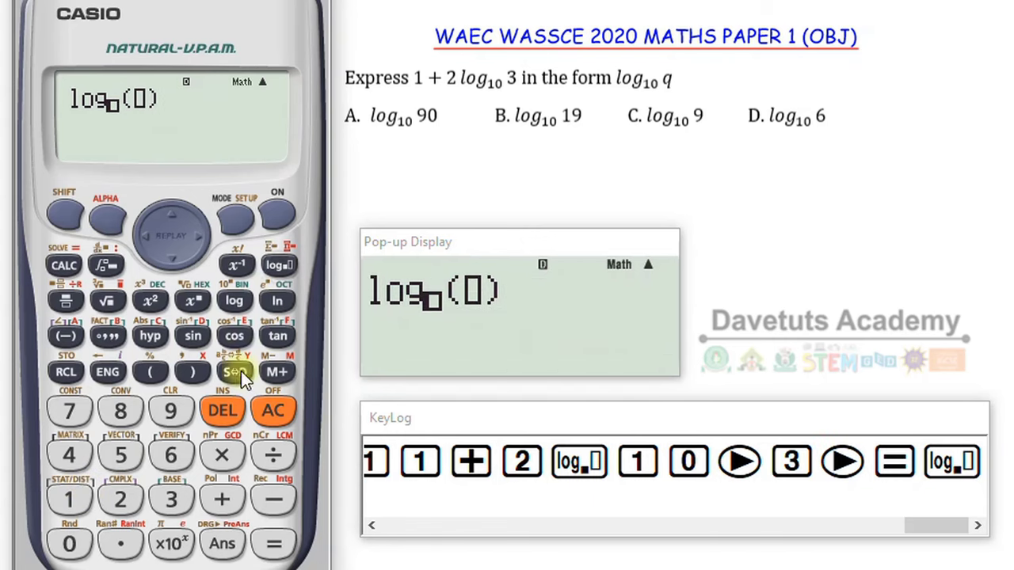
click(76, 503)
click(69, 543)
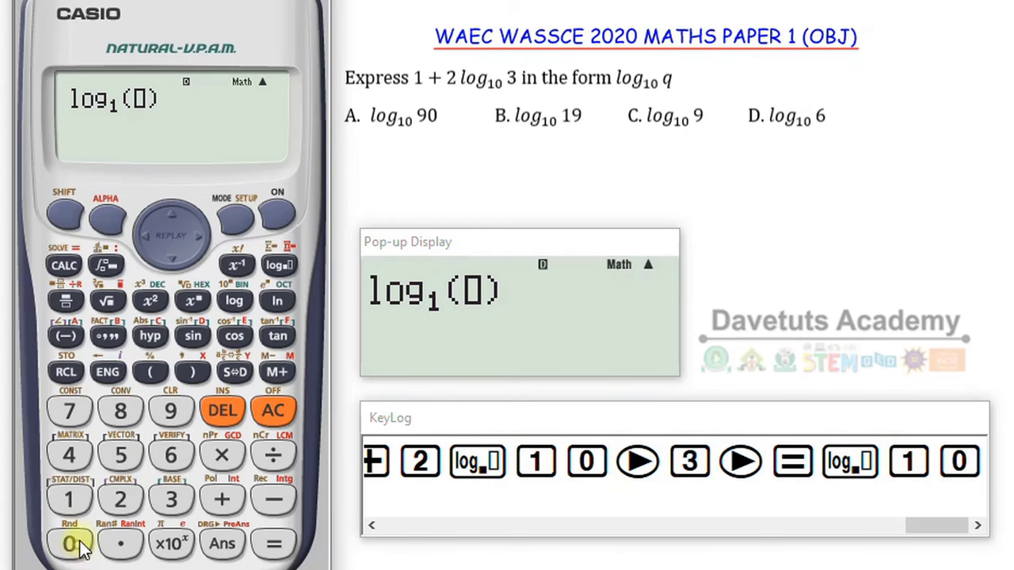
click(202, 231)
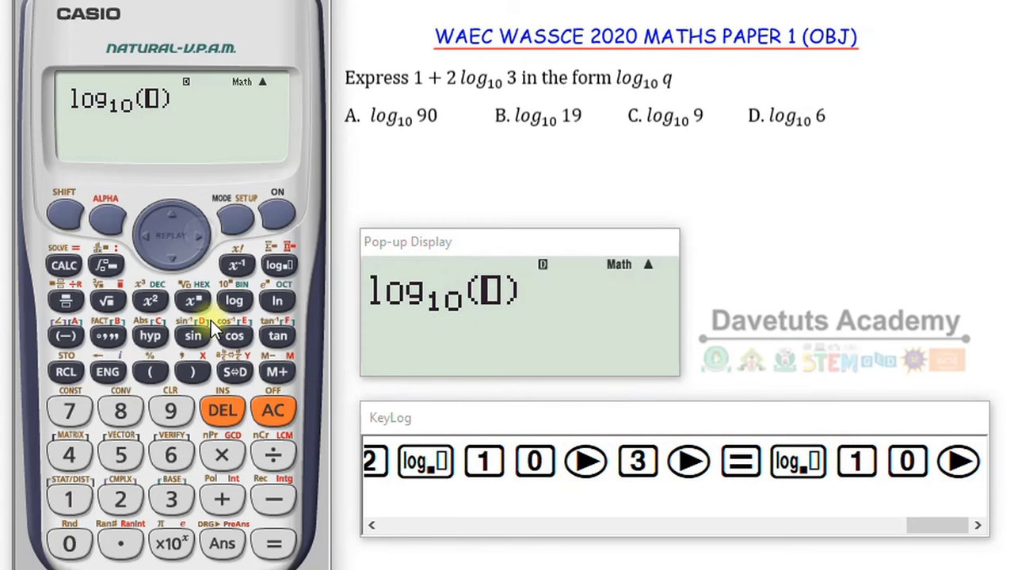
click(169, 424)
click(73, 546)
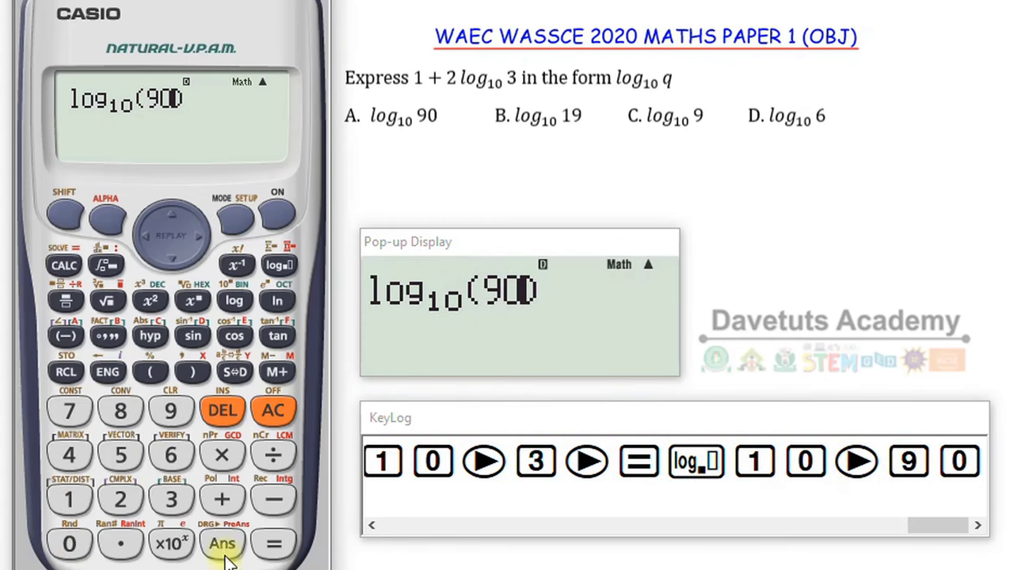
click(274, 546)
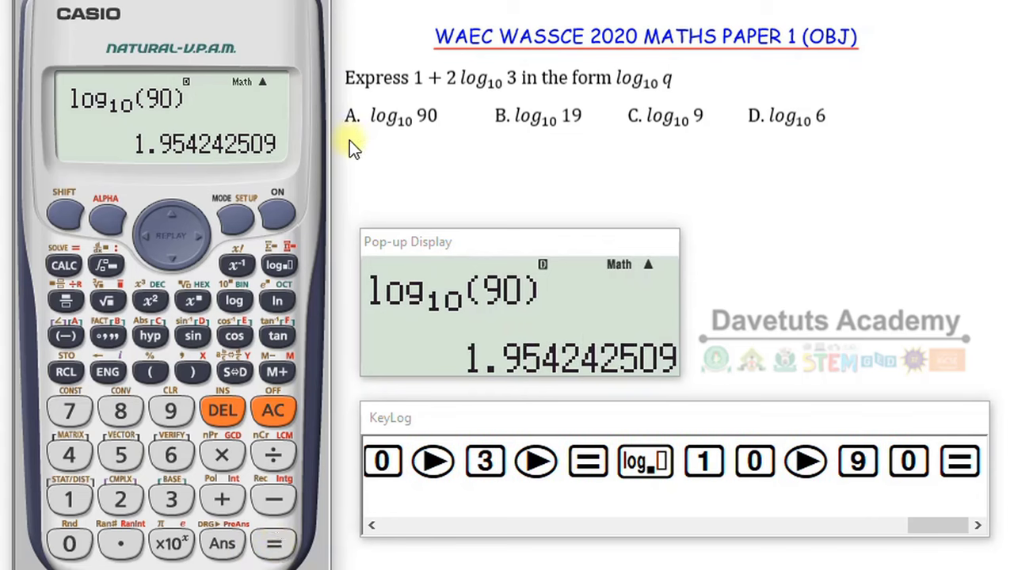
click(170, 211)
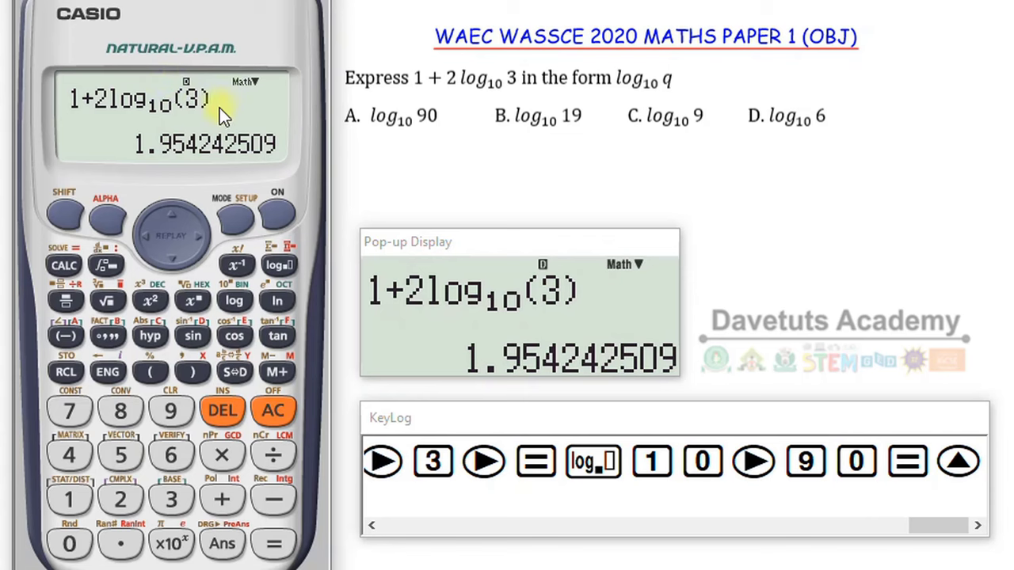
click(175, 257)
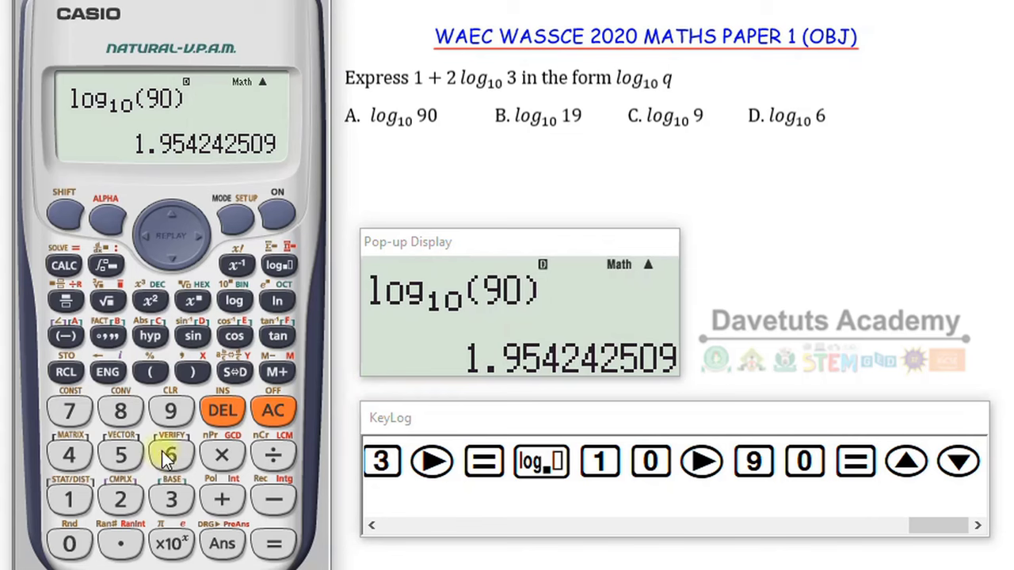
- Evaluate log₁₀(19) as 1.278753601, then recall log₁₀(90) from history
click(281, 265)
click(75, 506)
click(69, 544)
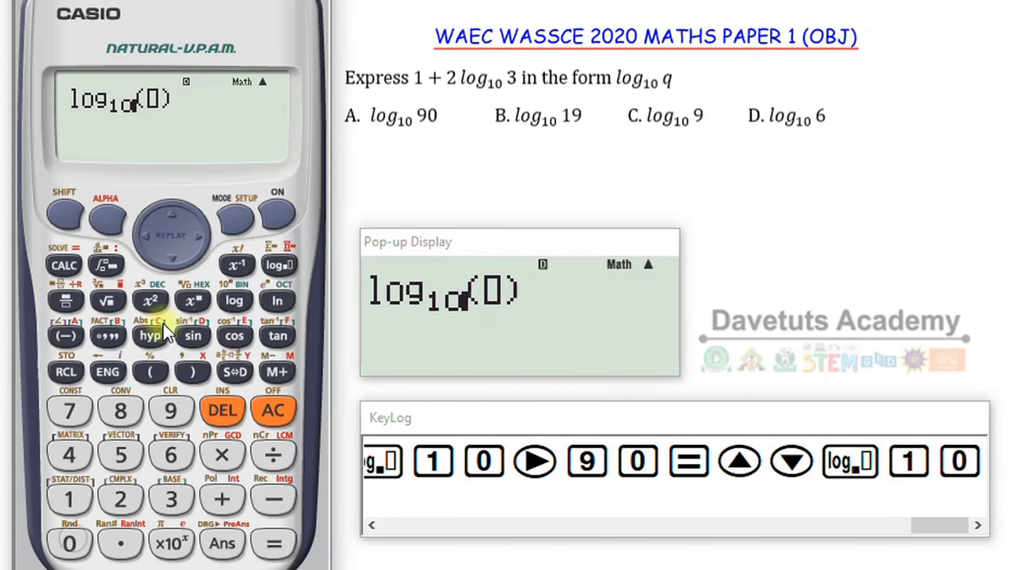
click(197, 235)
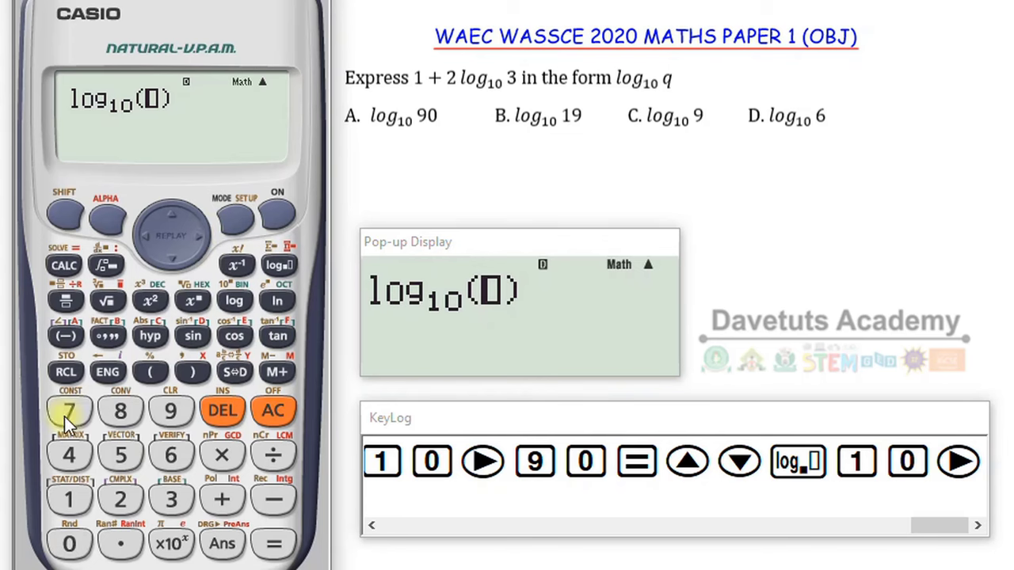
click(69, 498)
click(169, 410)
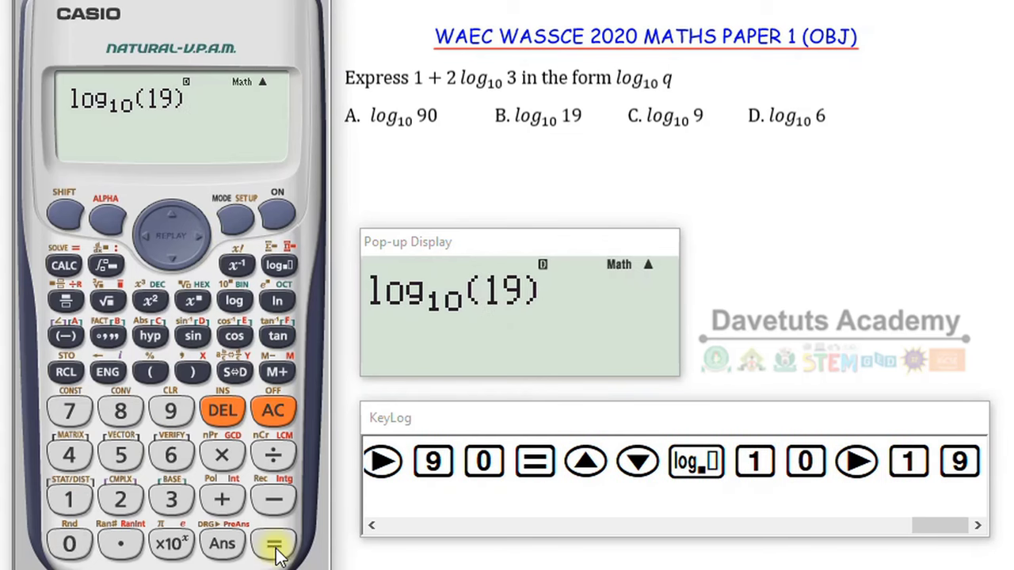
click(273, 543)
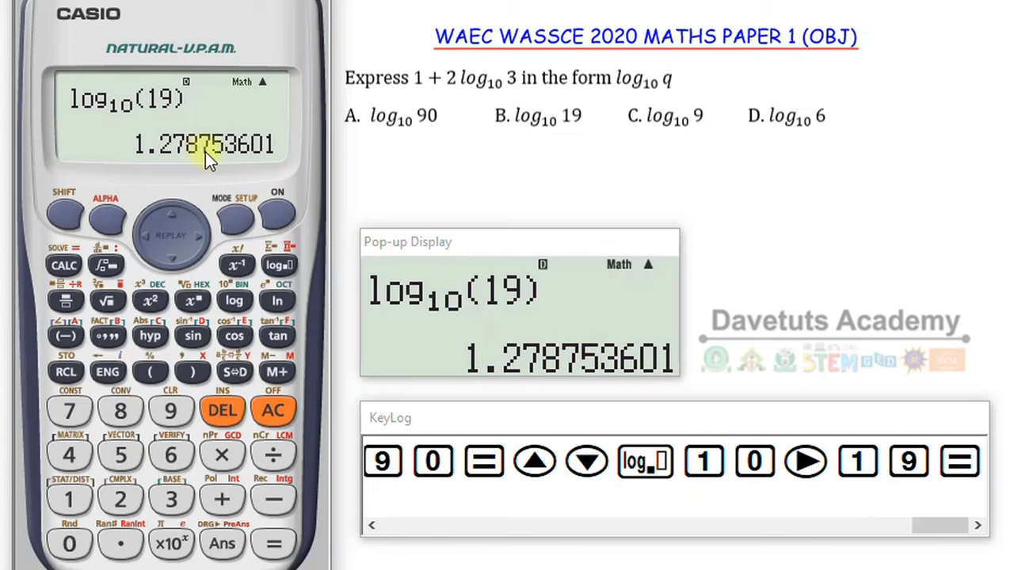
click(176, 213)
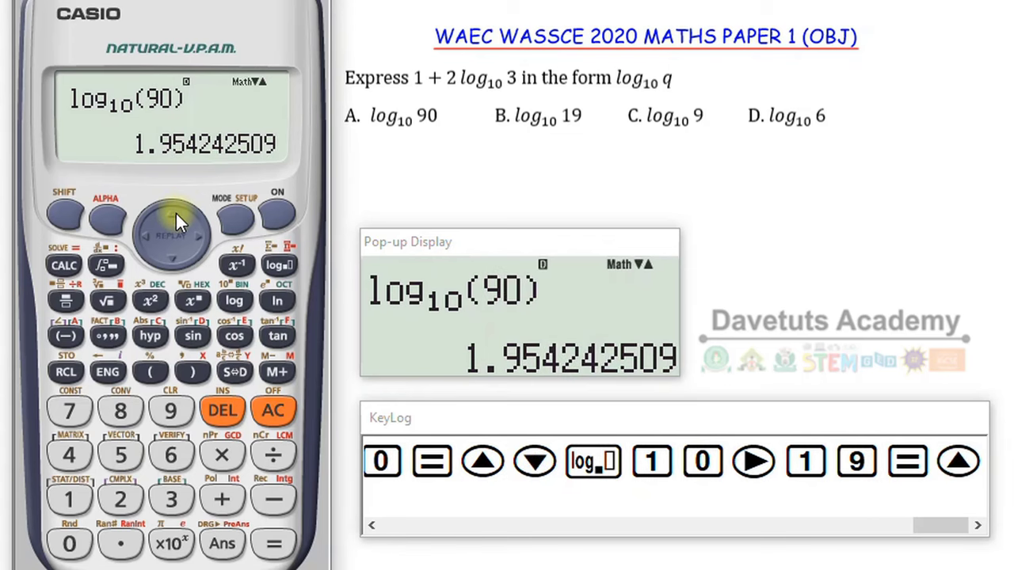
click(175, 214)
click(174, 255)
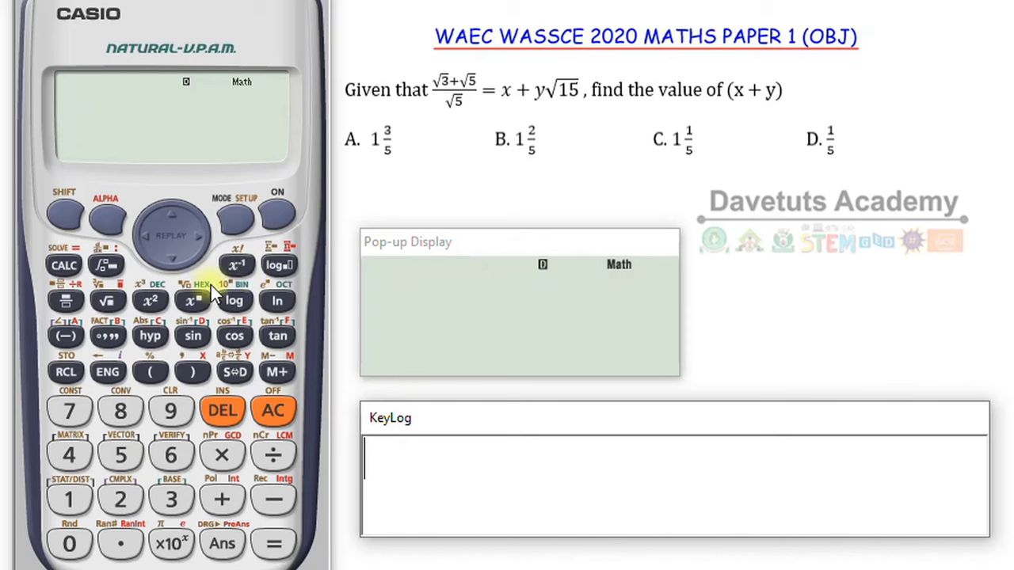
- Start a fraction with √3 + √5 in the numerator
click(66, 299)
click(107, 301)
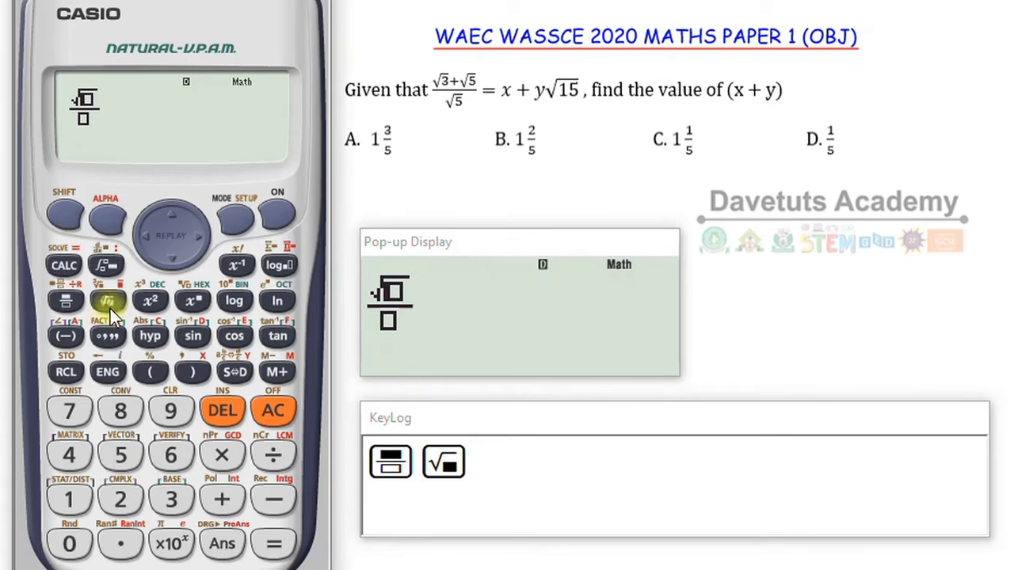
click(170, 497)
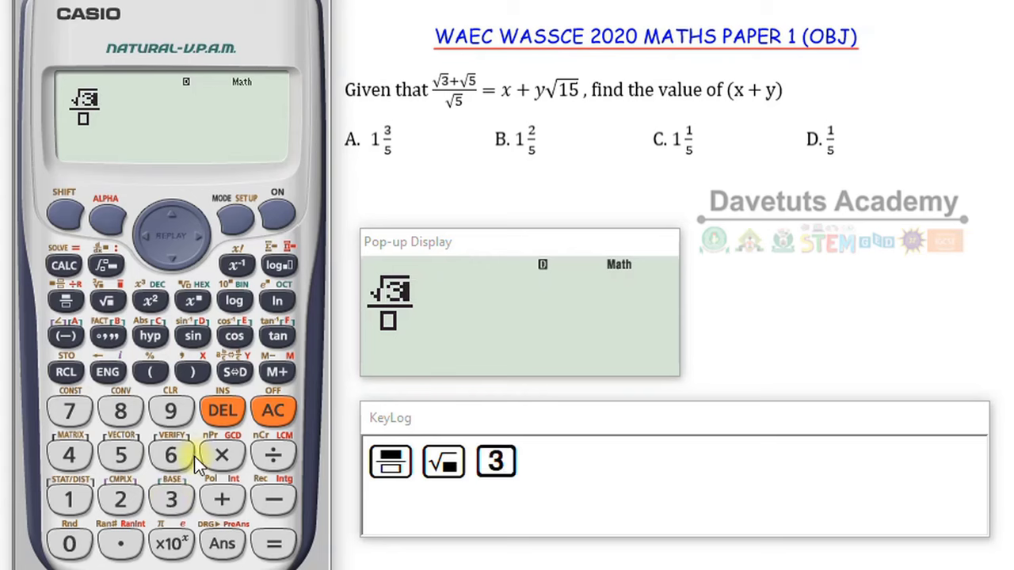
click(201, 239)
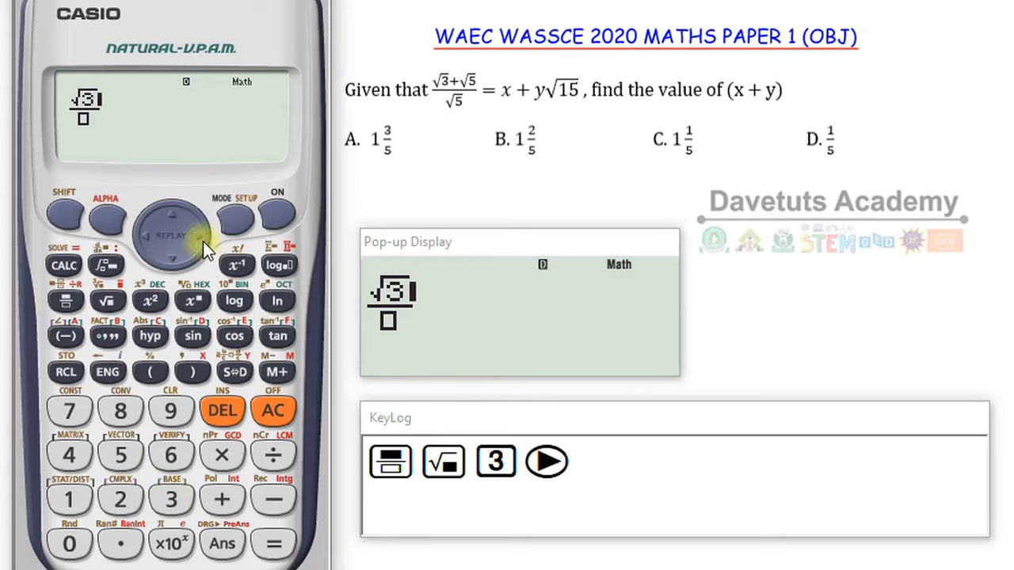
click(223, 500)
click(108, 305)
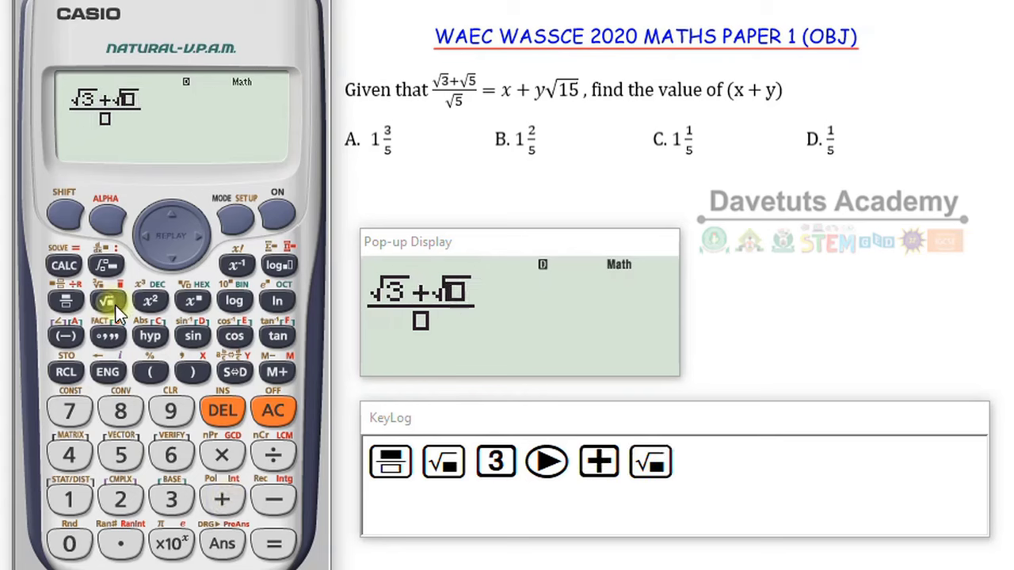
click(122, 456)
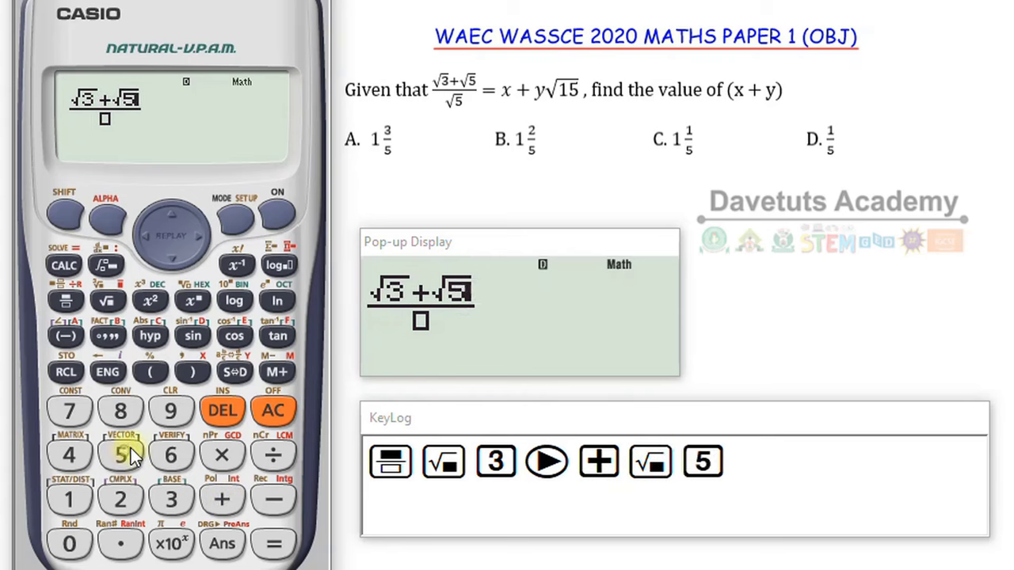
click(202, 236)
- Put √5 in the denominator and evaluate the fraction to (5+√15)/5
click(173, 259)
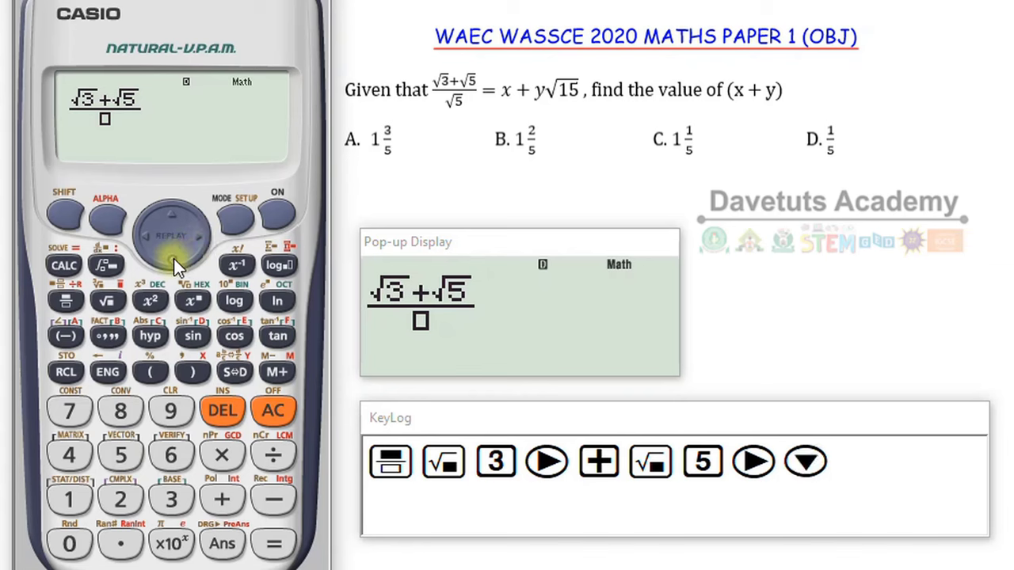
click(108, 305)
click(134, 461)
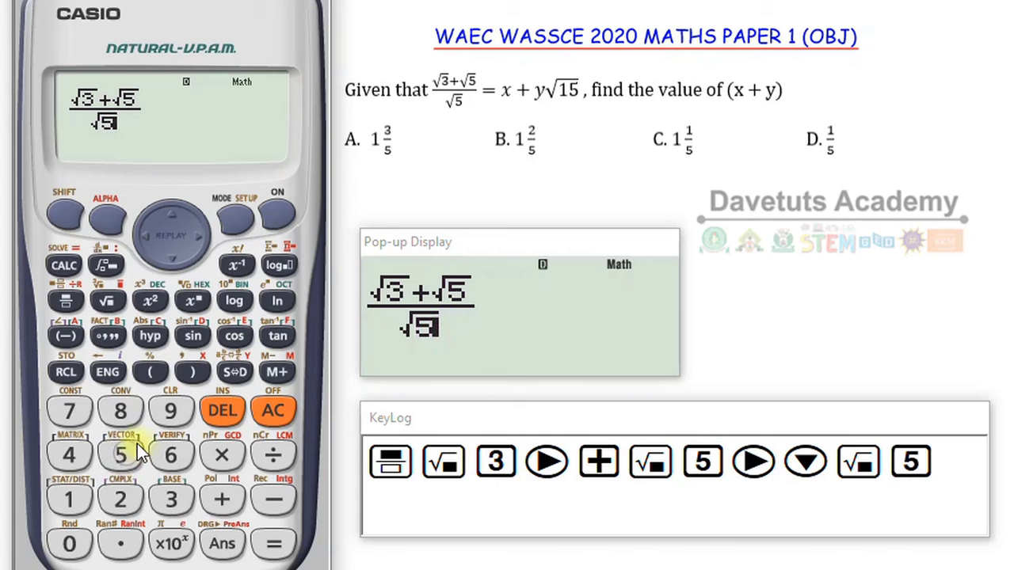
click(199, 235)
click(200, 234)
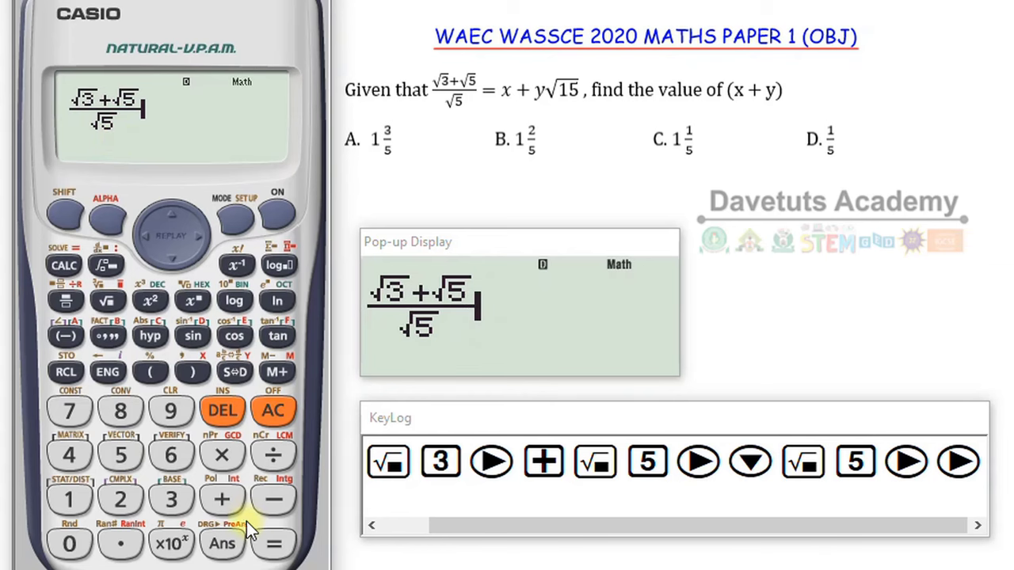
click(276, 547)
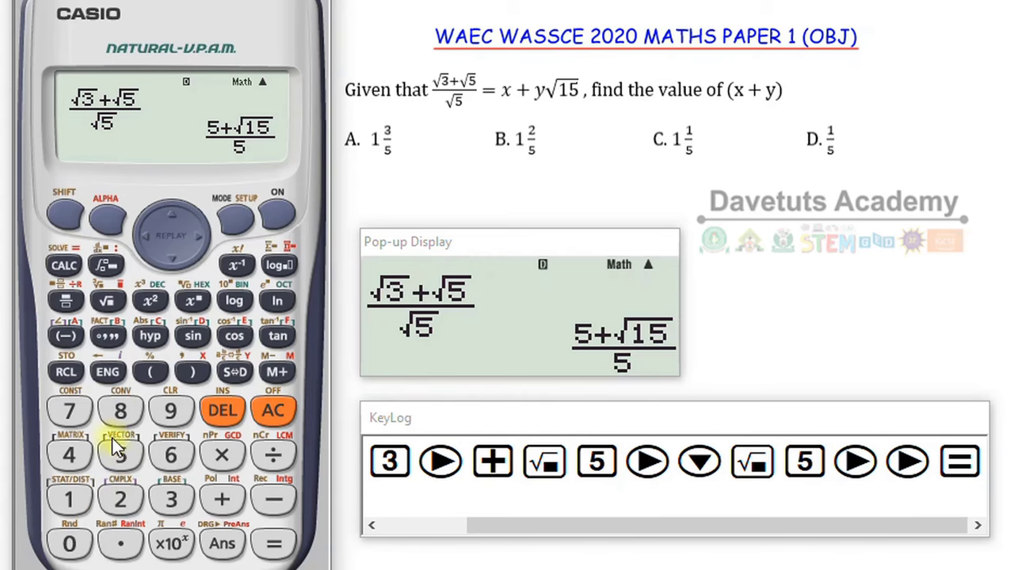
- Enter the fraction 5/5 followed by a plus sign
click(66, 300)
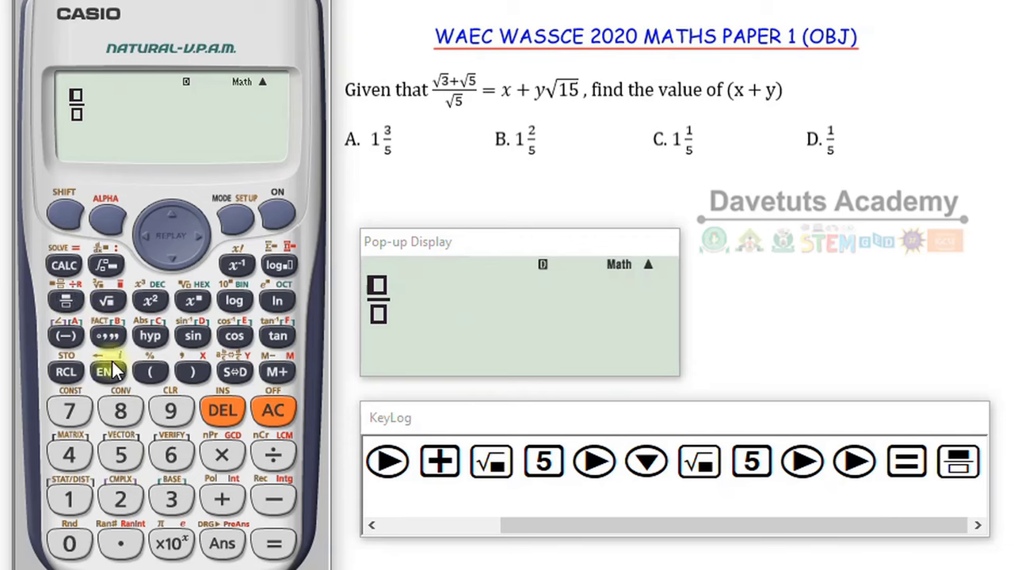
click(124, 463)
click(171, 262)
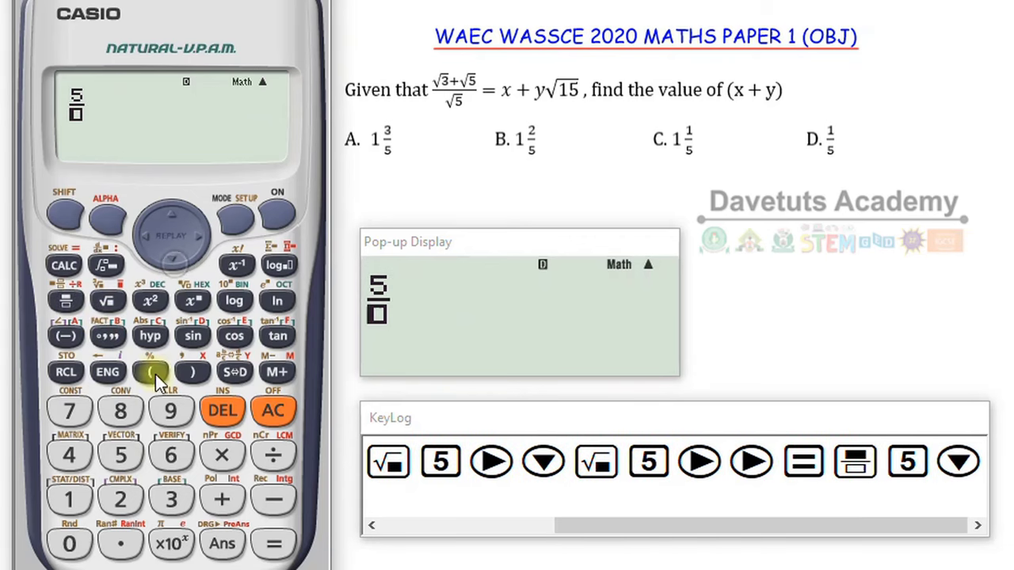
click(127, 453)
click(199, 237)
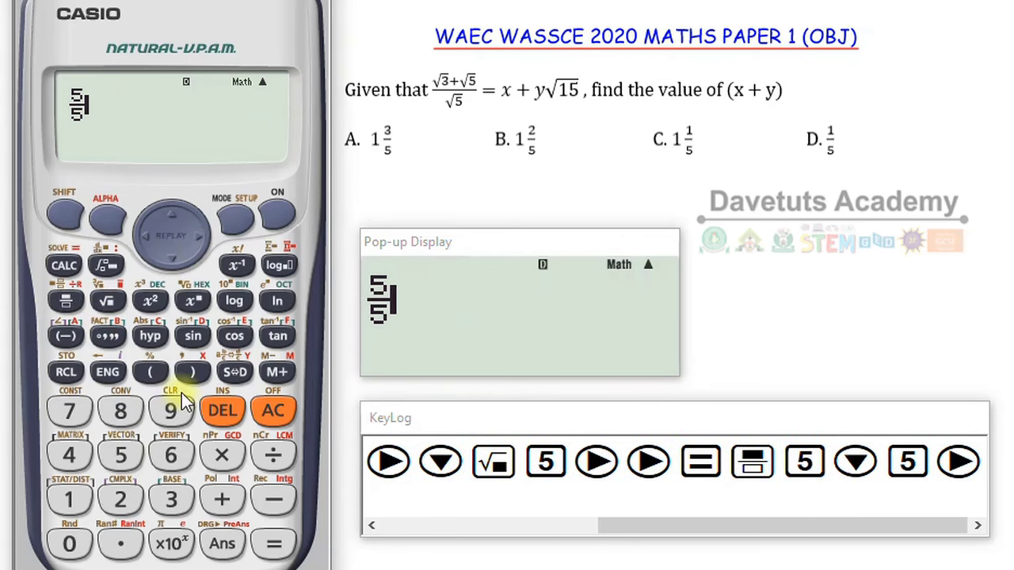
click(222, 499)
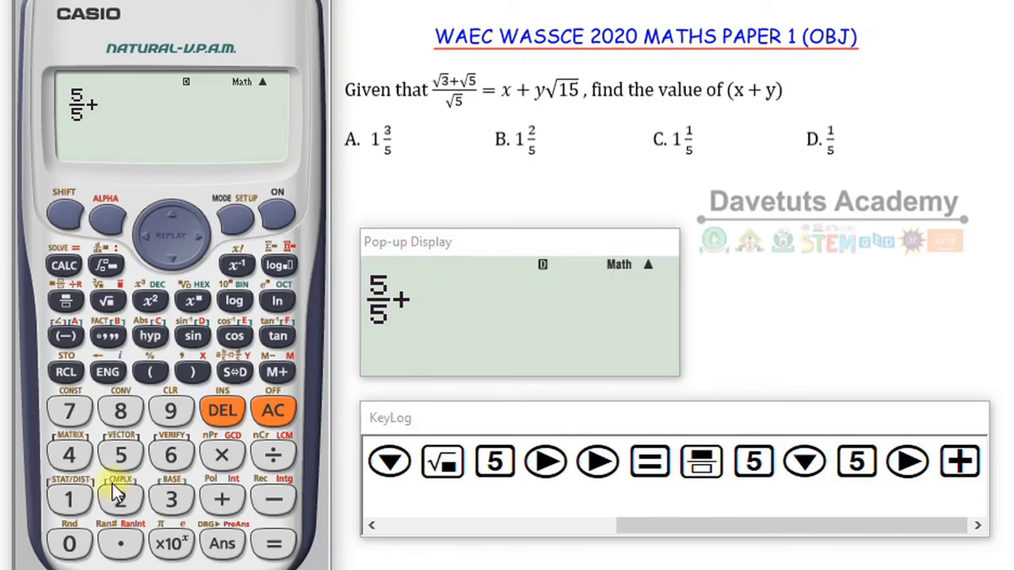
- Add 1/5, evaluate, and convert the result to the mixed number 1 1/5
click(66, 301)
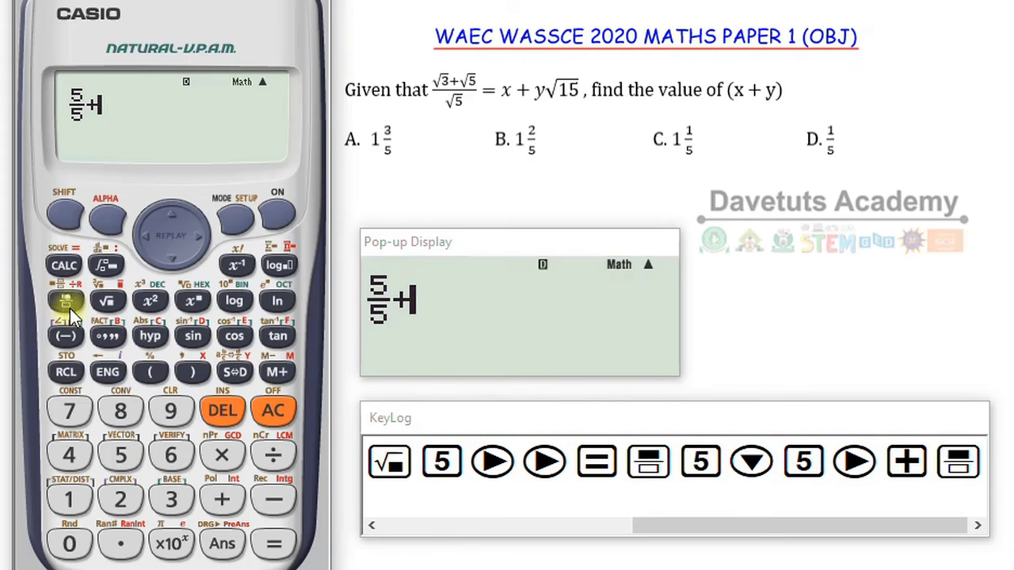
click(71, 501)
click(171, 258)
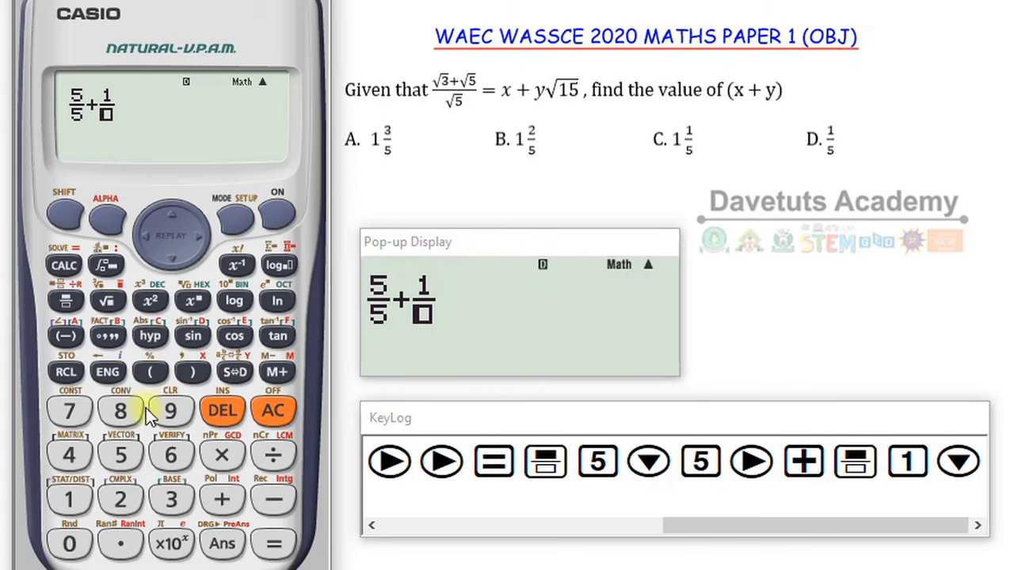
click(124, 455)
click(273, 543)
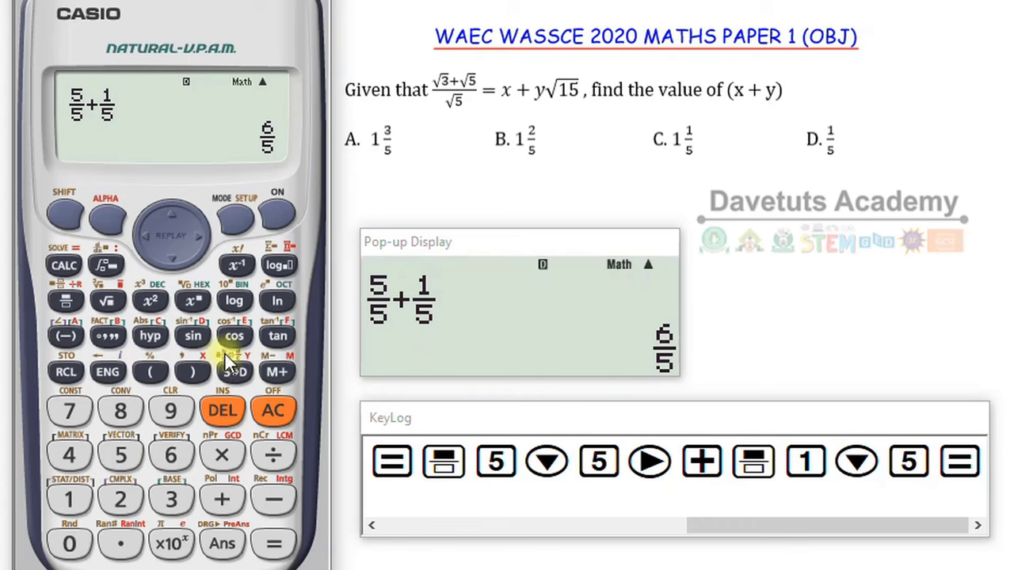
click(66, 207)
click(238, 369)
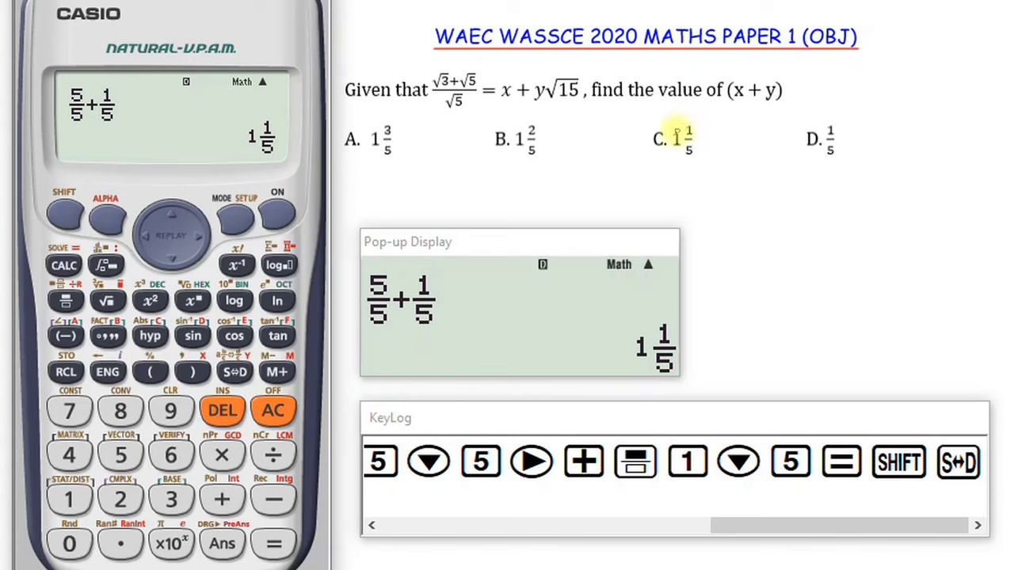
- Advance to the question evaluating 2(x² − y³) for x = 3 and y = −1
click(332, 522)
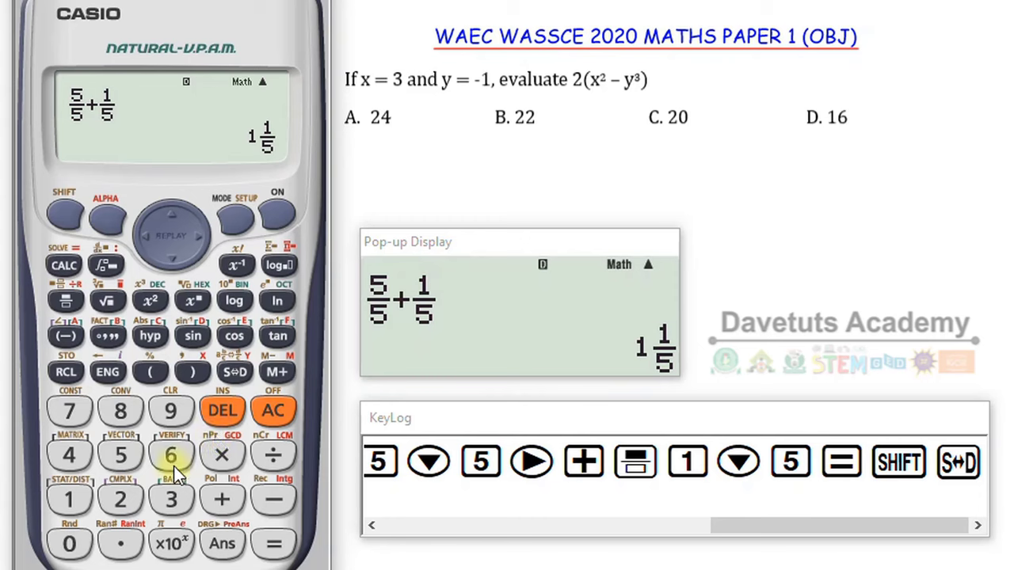
- Key in 2(X² using ALPHA for the variable X
click(135, 493)
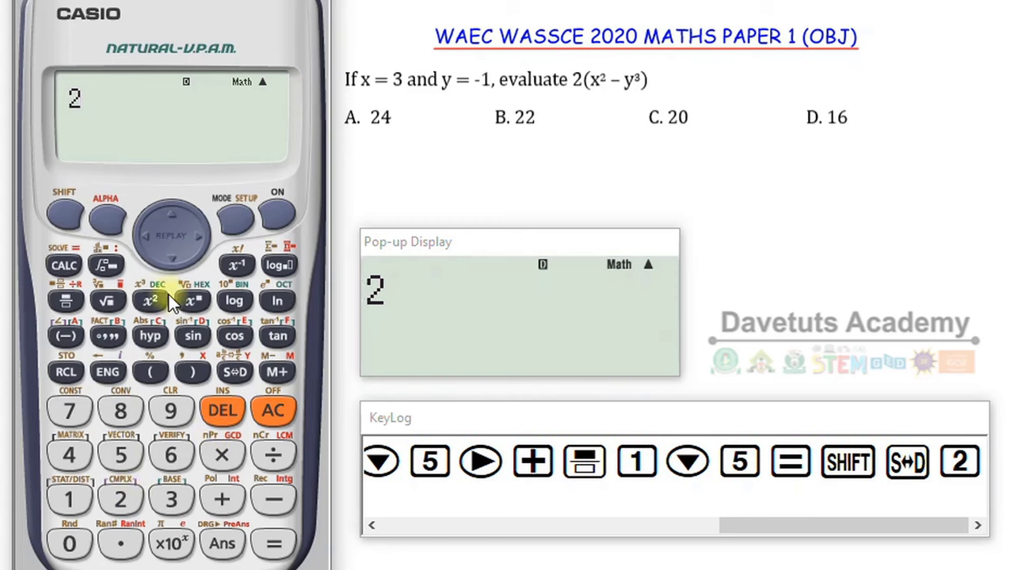
click(150, 372)
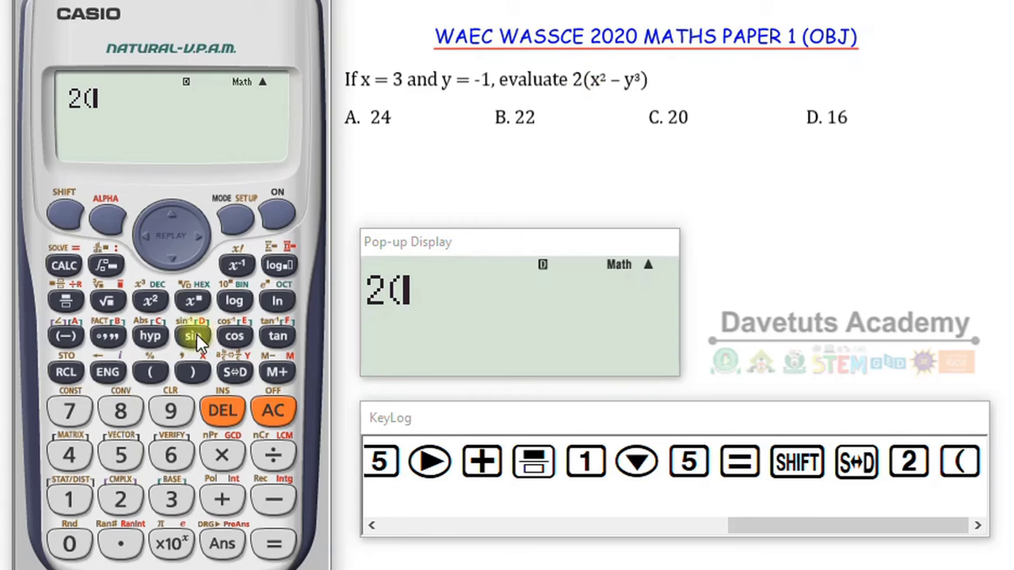
click(108, 215)
click(195, 372)
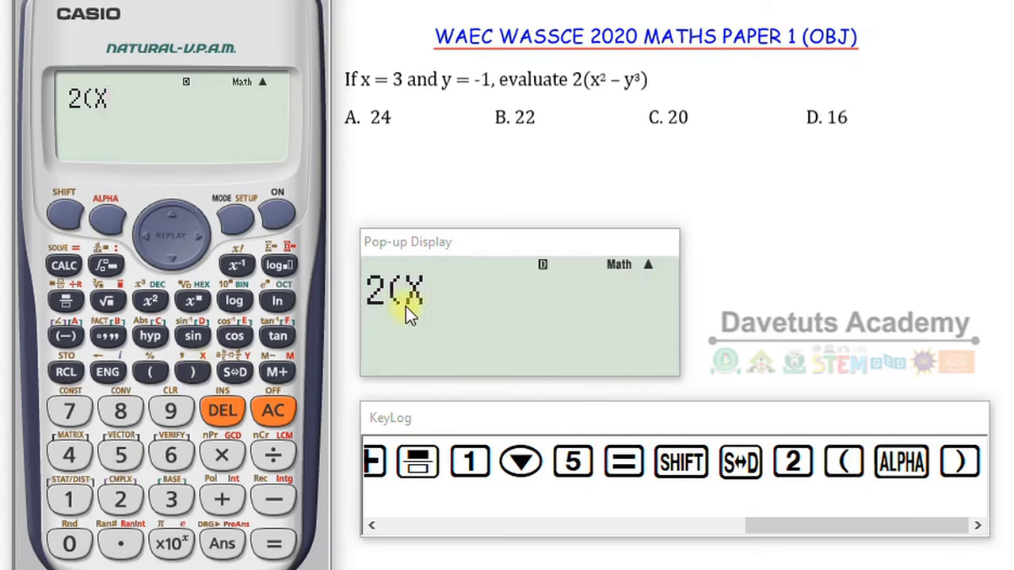
click(156, 302)
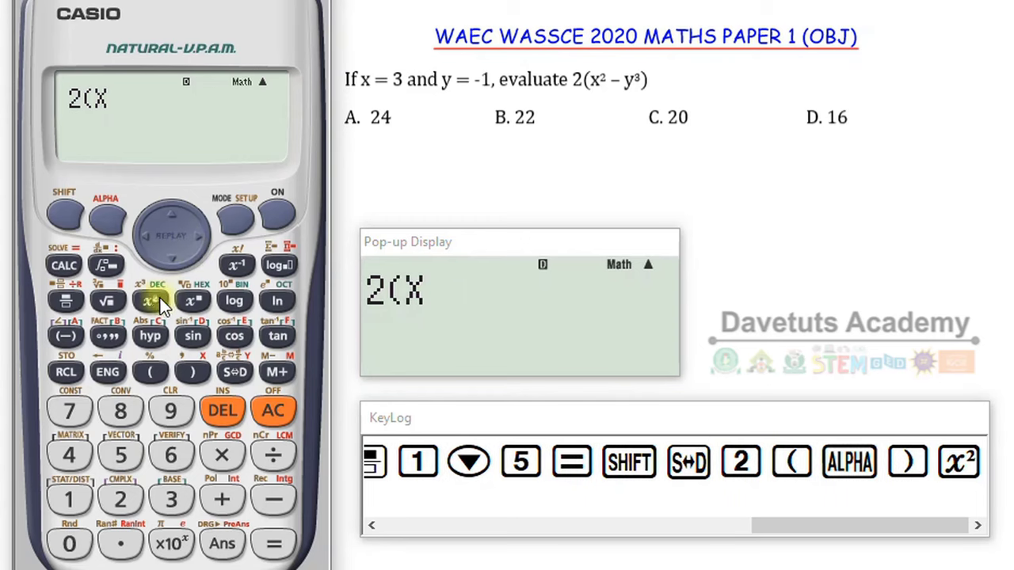